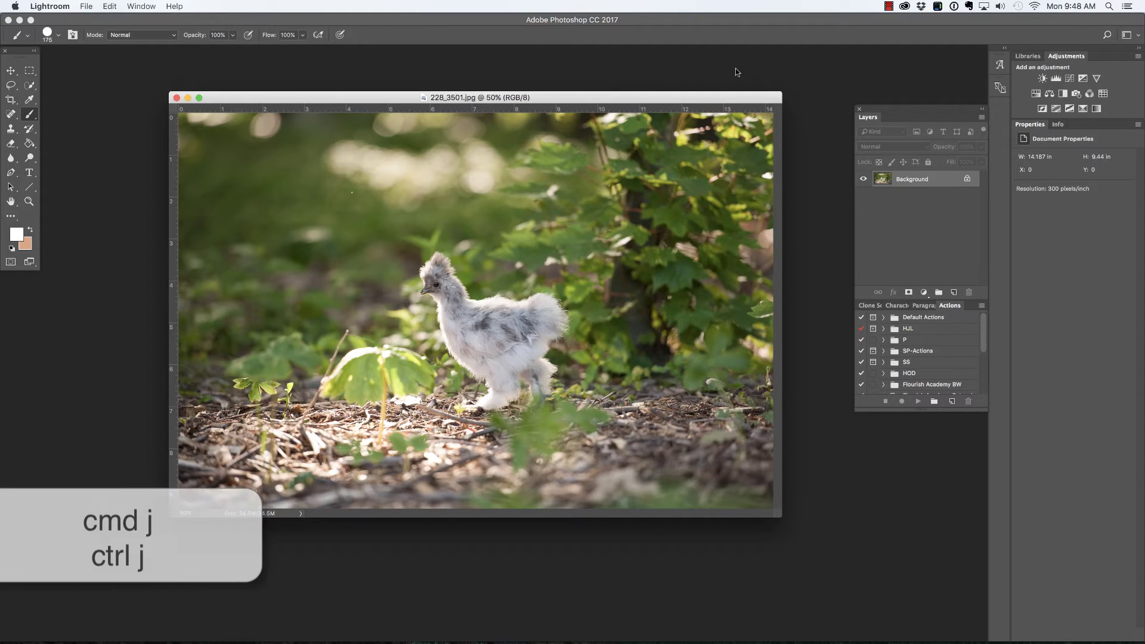
Step: Duplicate the chicken photo onto Layer 1 and bring up the Blur Gallery filter list
key("super+j")
left_click(274, 7)
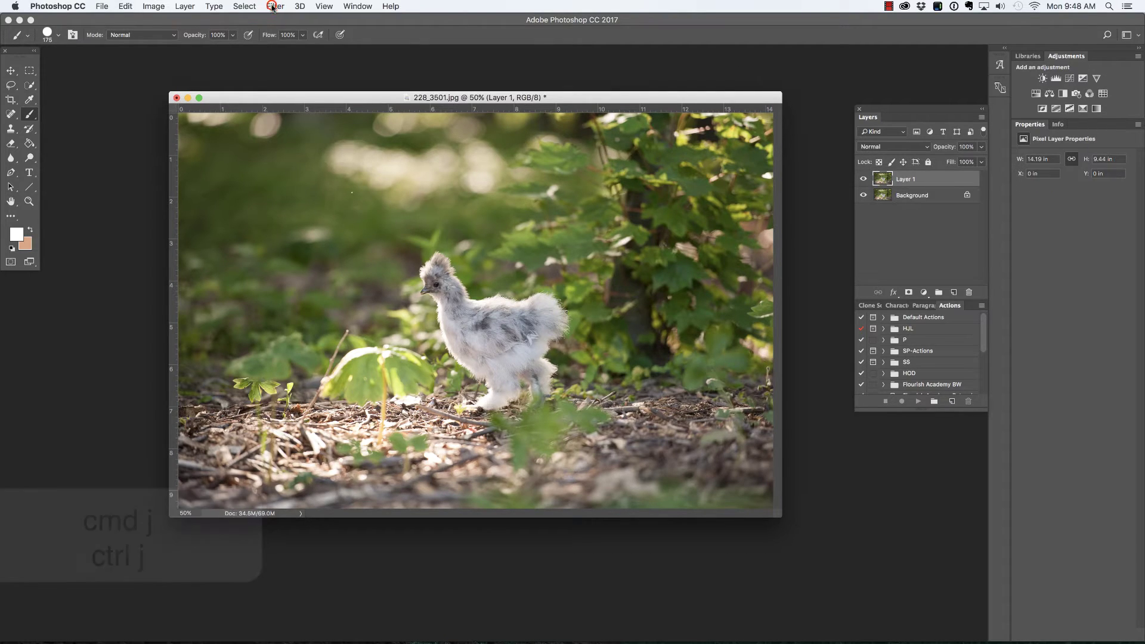
mouse_move(325, 150)
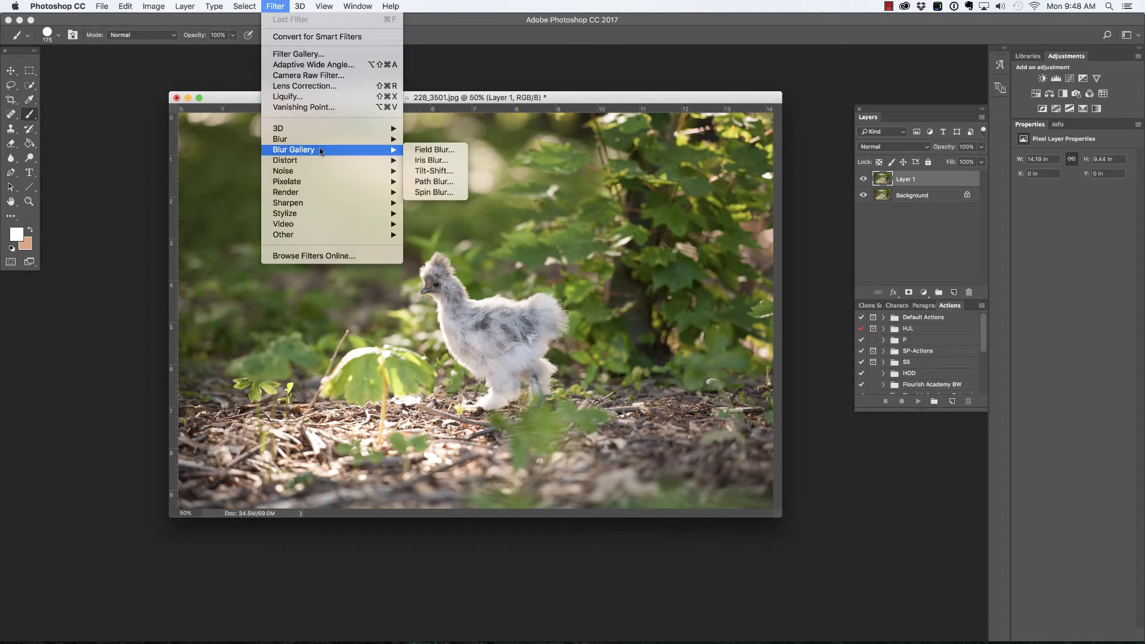
Step: Apply Iris Blur to Layer 1, centre its focus on the chick and make the ellipse more rectangular
left_click(427, 161)
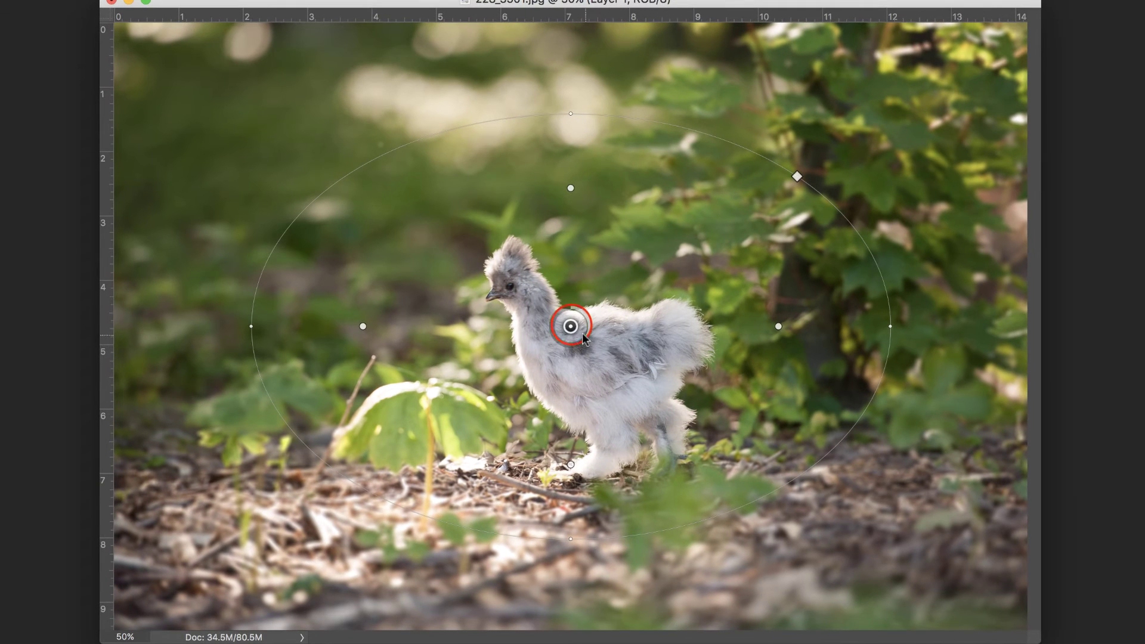
left_click_drag(569, 326, 559, 350)
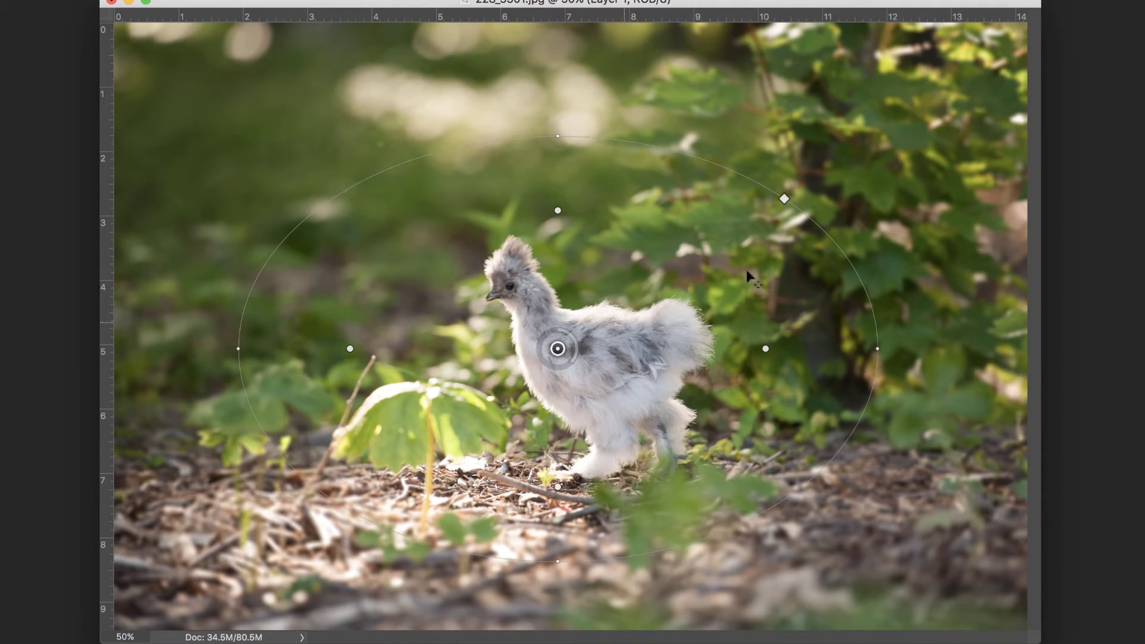
left_click(784, 200)
left_click_drag(783, 202, 752, 223)
Step: Raise the Iris Blur strength and stretch the focus ellipse taller, wider and right over the chick
left_click(574, 359)
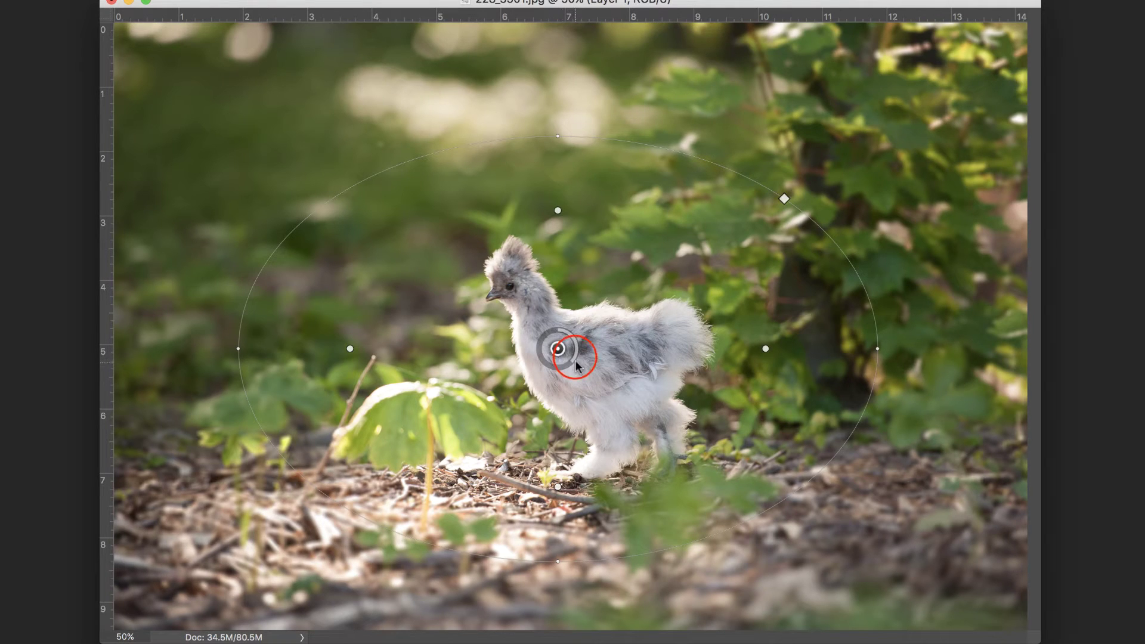
left_click_drag(575, 360, 545, 332)
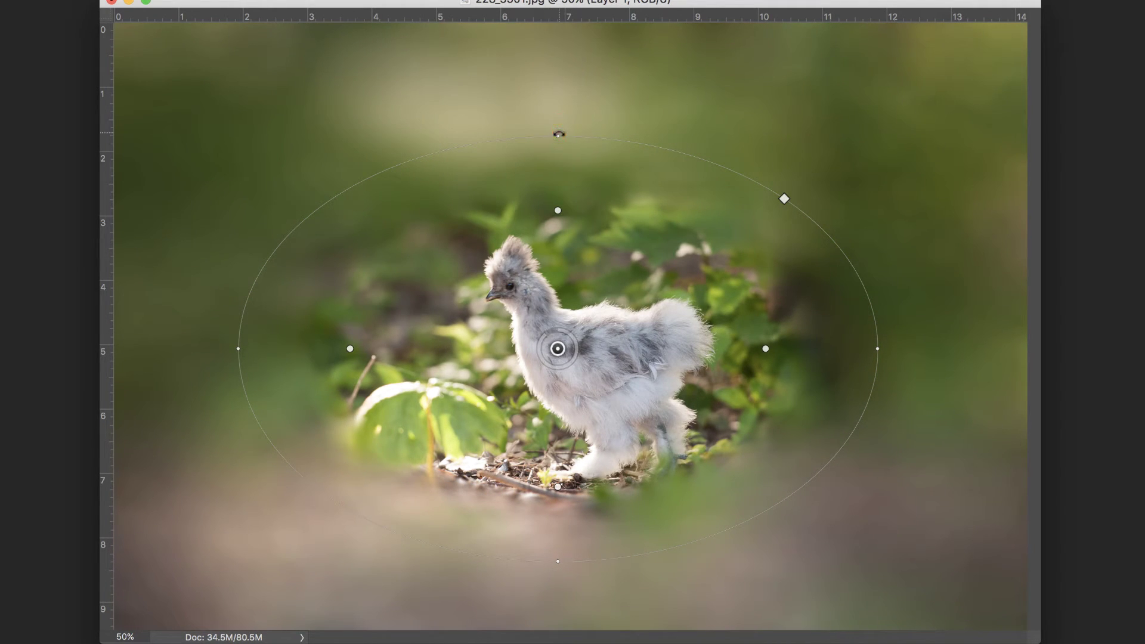
left_click_drag(559, 134, 581, 92)
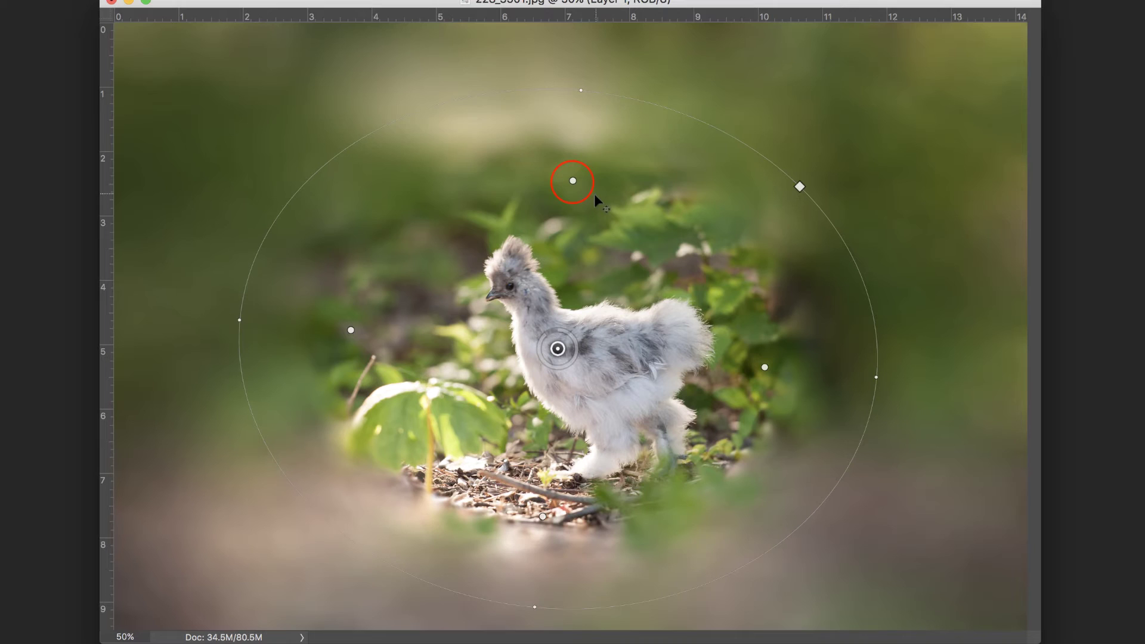
left_click_drag(573, 183, 570, 238)
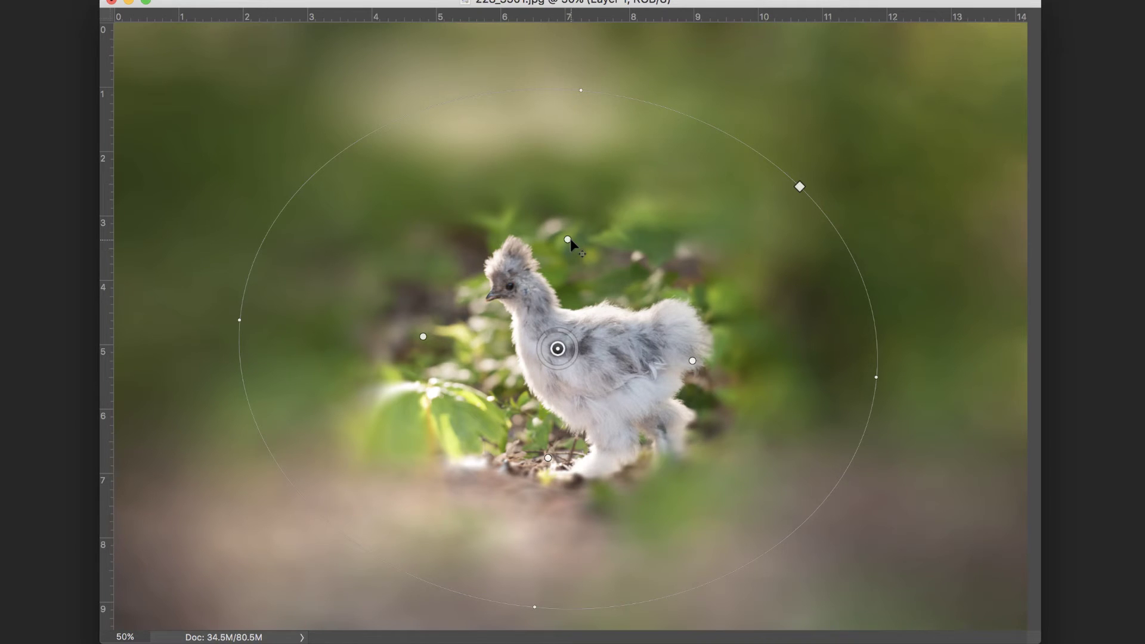
left_click_drag(570, 239, 573, 227)
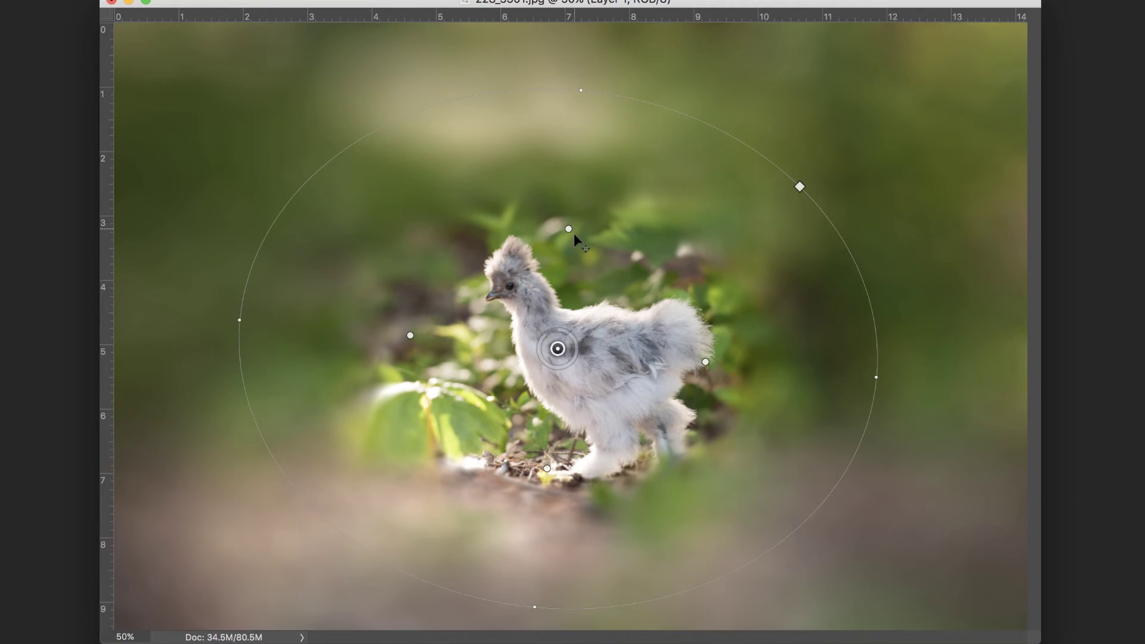
left_click_drag(558, 348, 577, 353)
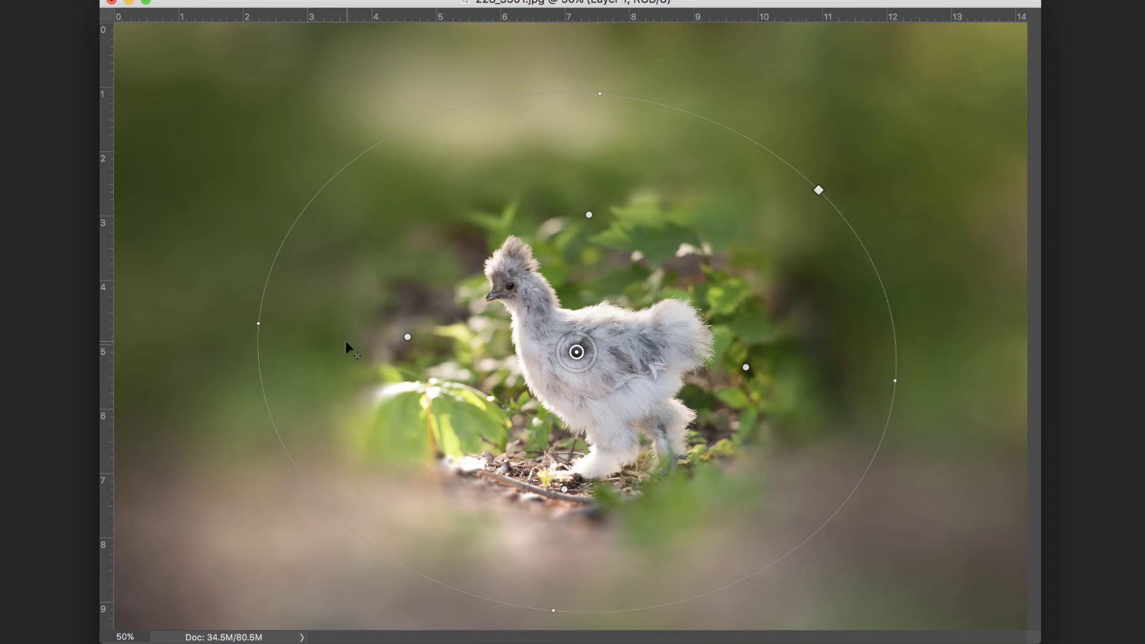
left_click_drag(258, 323, 155, 309)
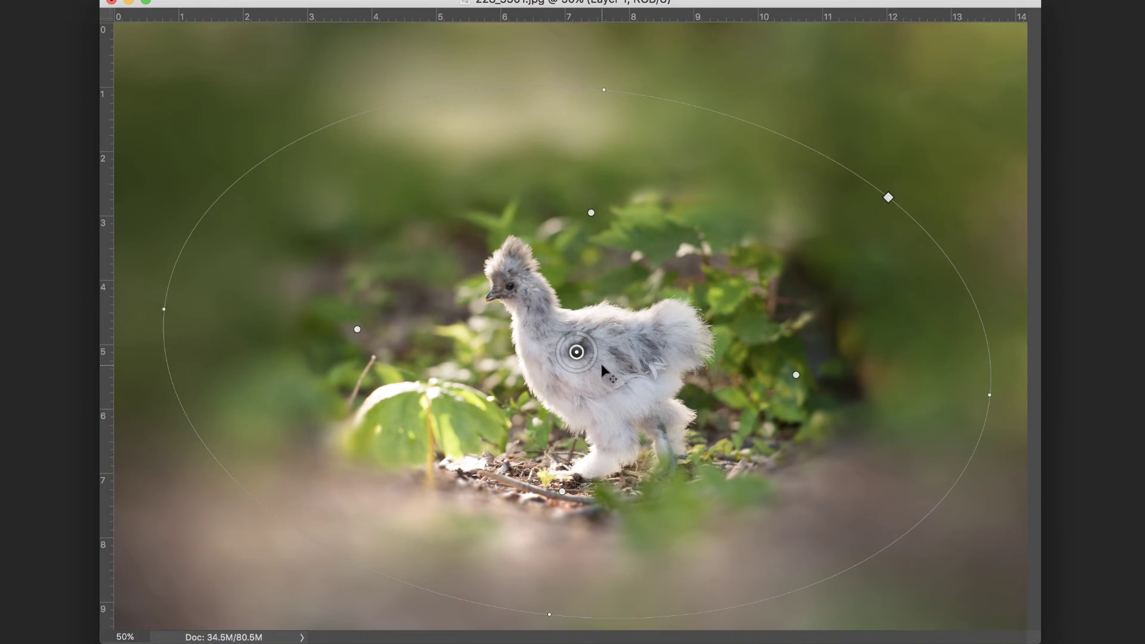
left_click(559, 344)
left_click_drag(558, 345, 563, 355)
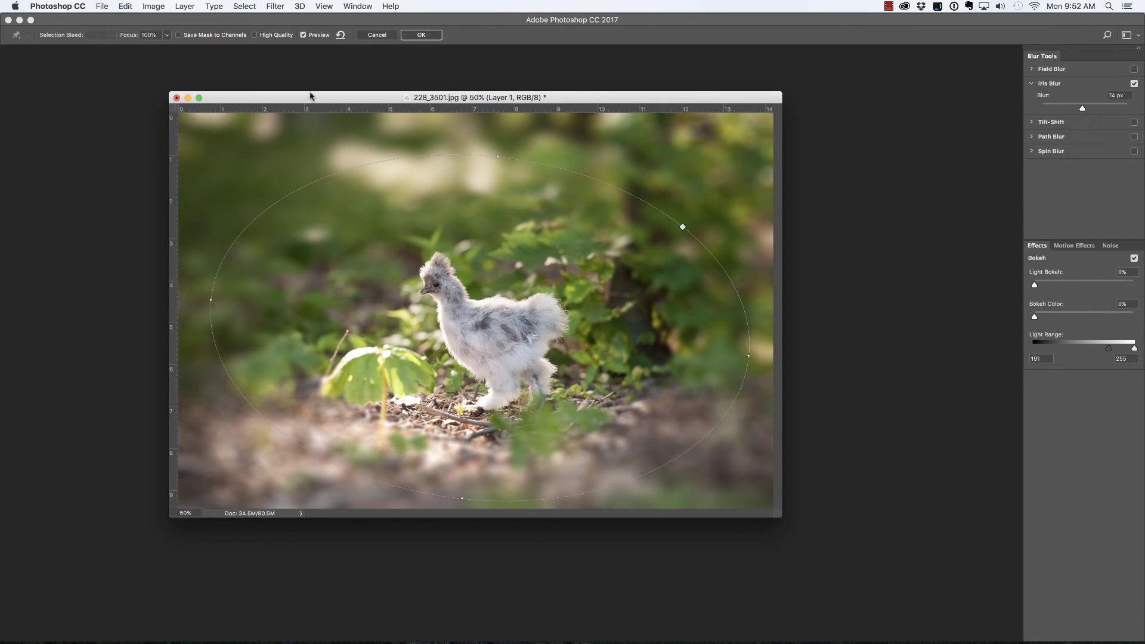
Step: Enable High Quality and commit the 74 px Iris Blur to Layer 1
left_click(254, 35)
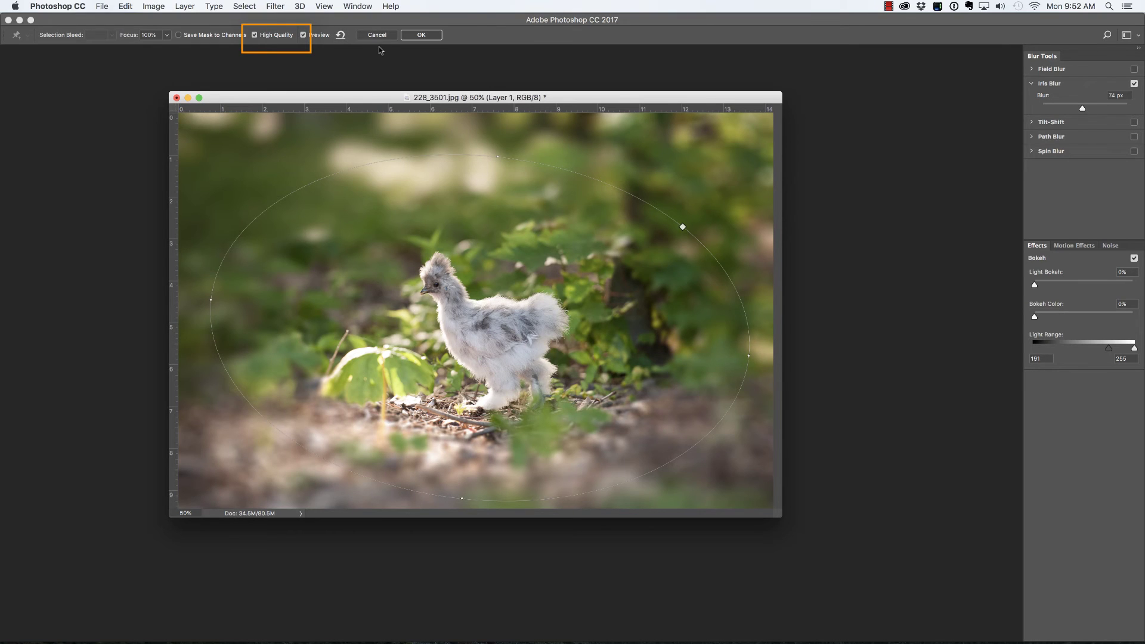
key("Return")
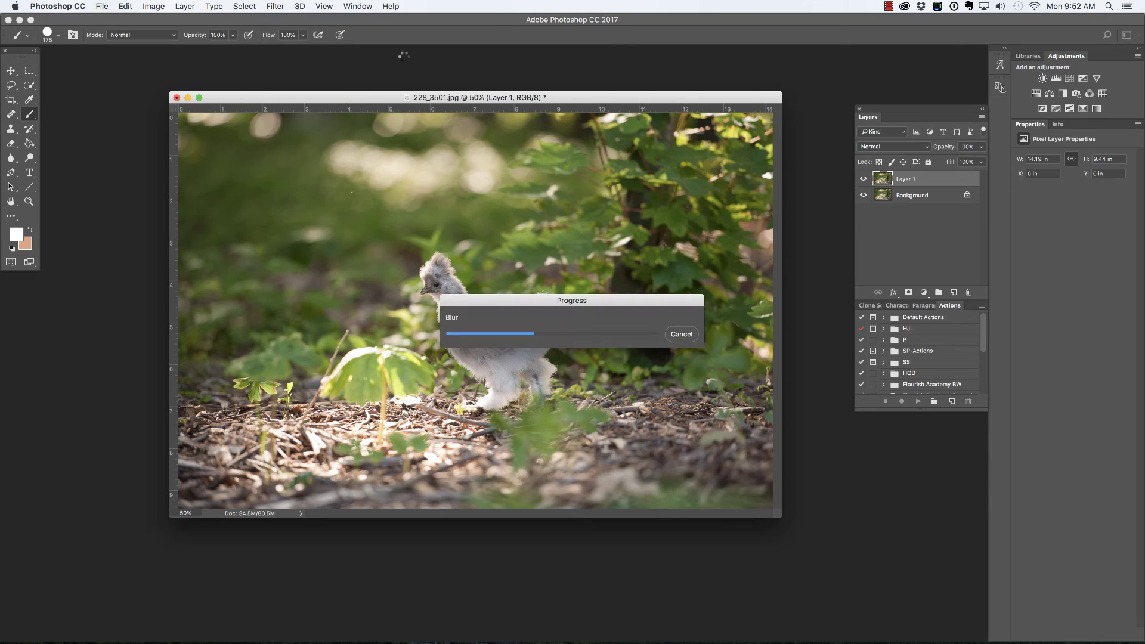
Step: Compare Layer 1 hidden and visible, then lower its opacity to 66%
left_click(862, 180)
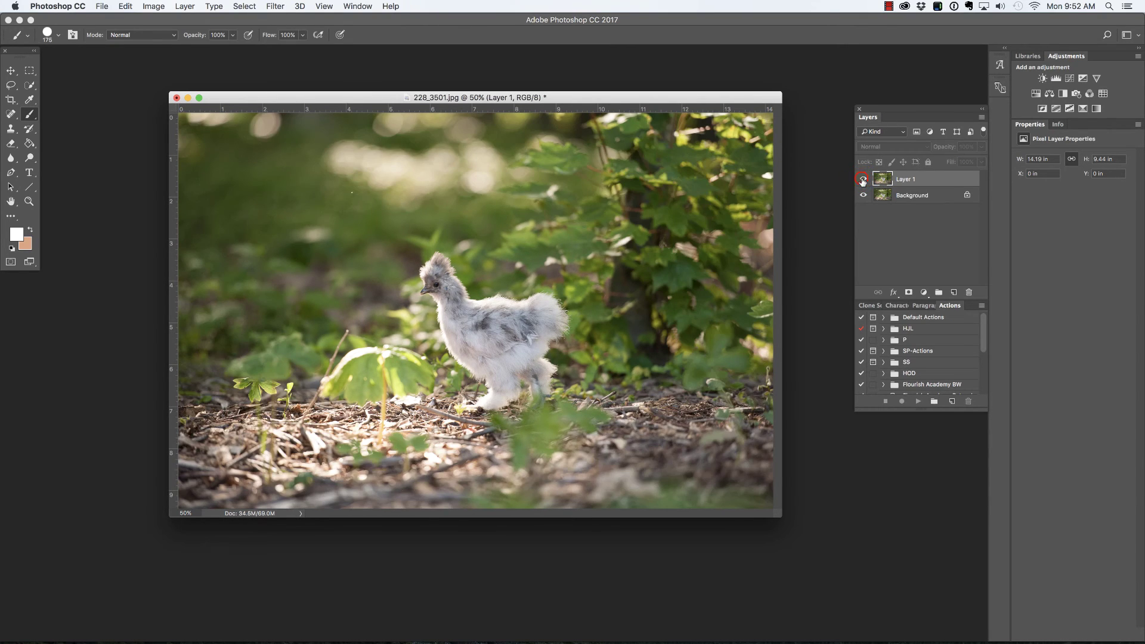
left_click(862, 180)
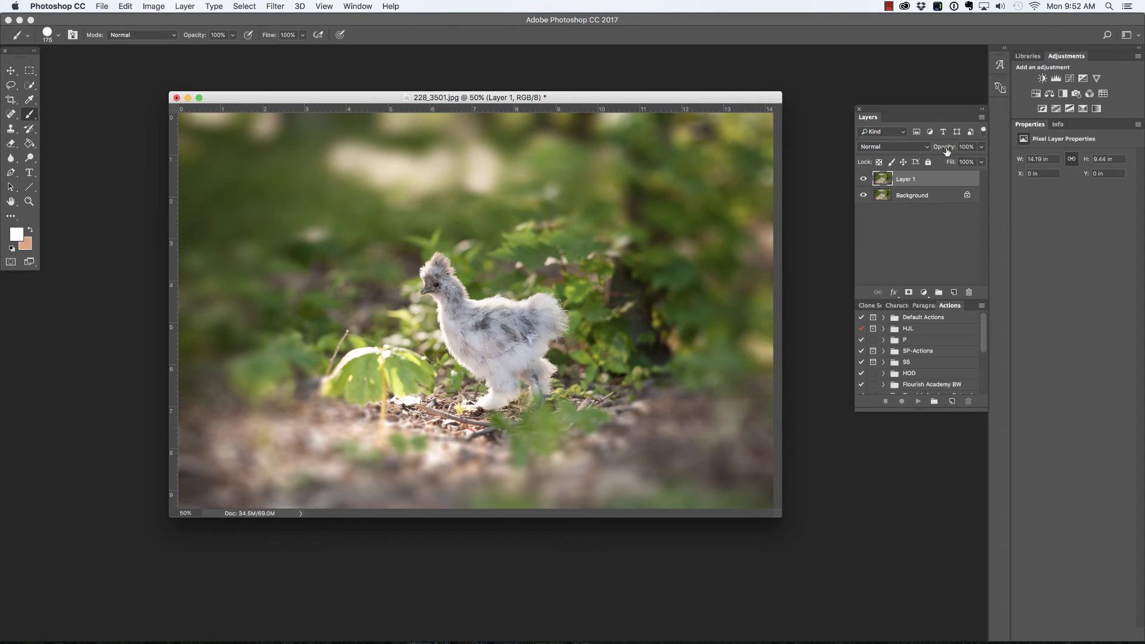
left_click_drag(947, 150, 927, 150)
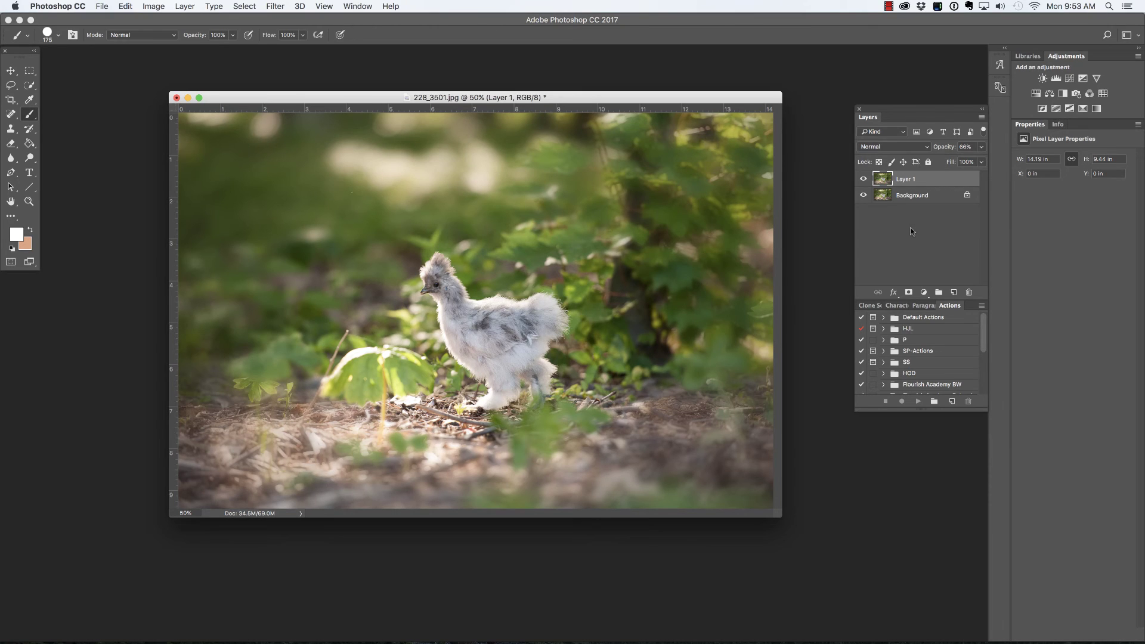
Step: Replace the blurred layer with a fresh photo copy converted to a Smart Object
key("Delete")
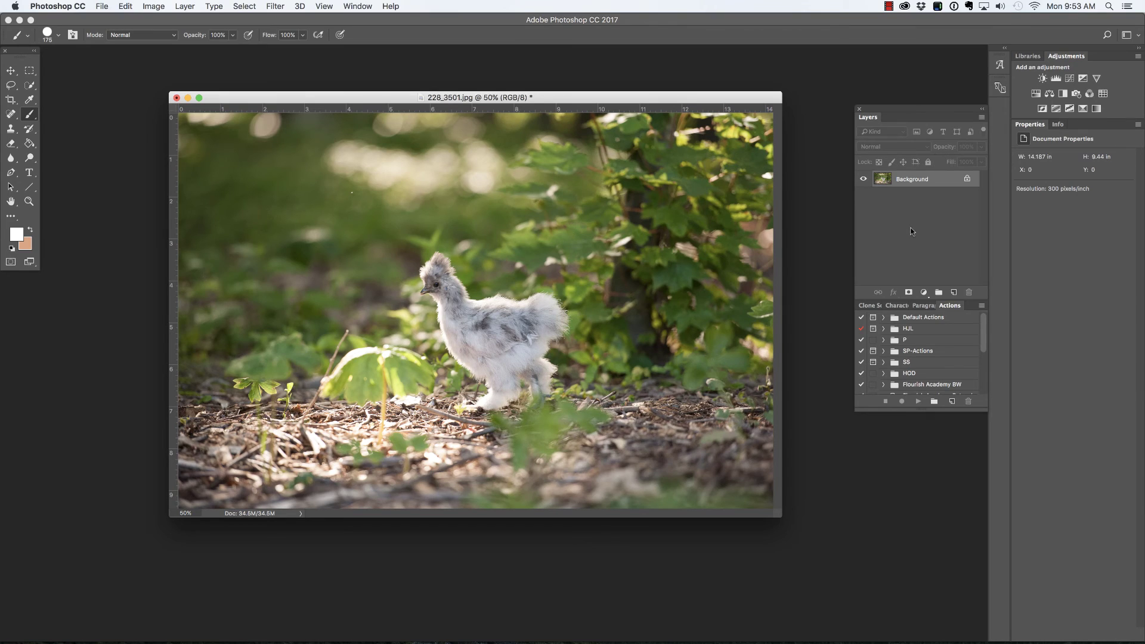
key("super+j")
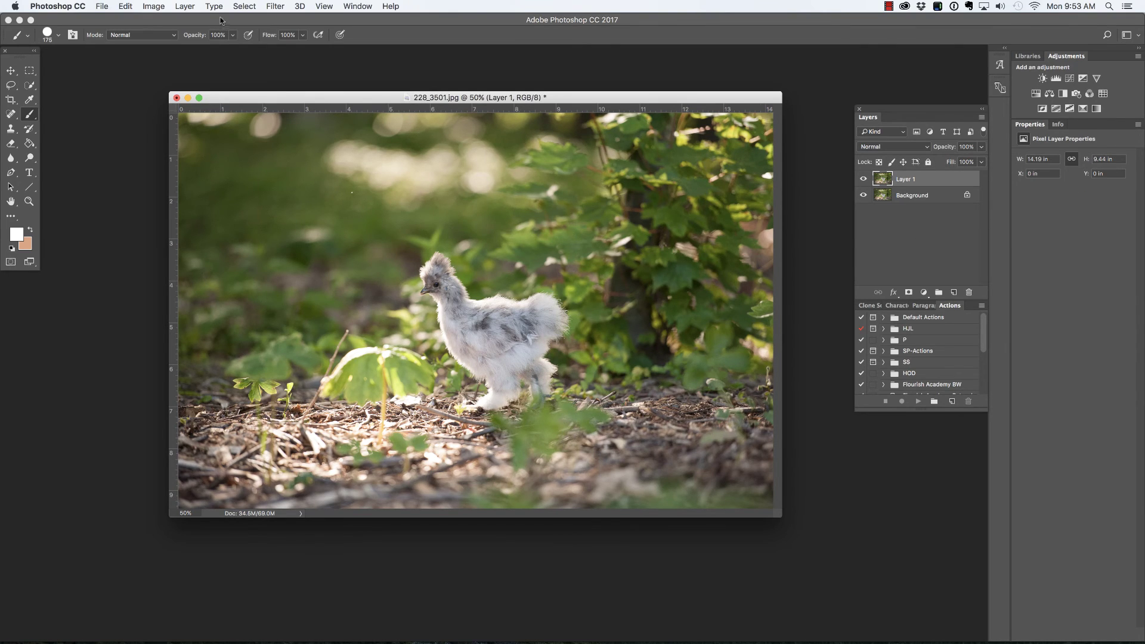
left_click(185, 6)
mouse_move(273, 202)
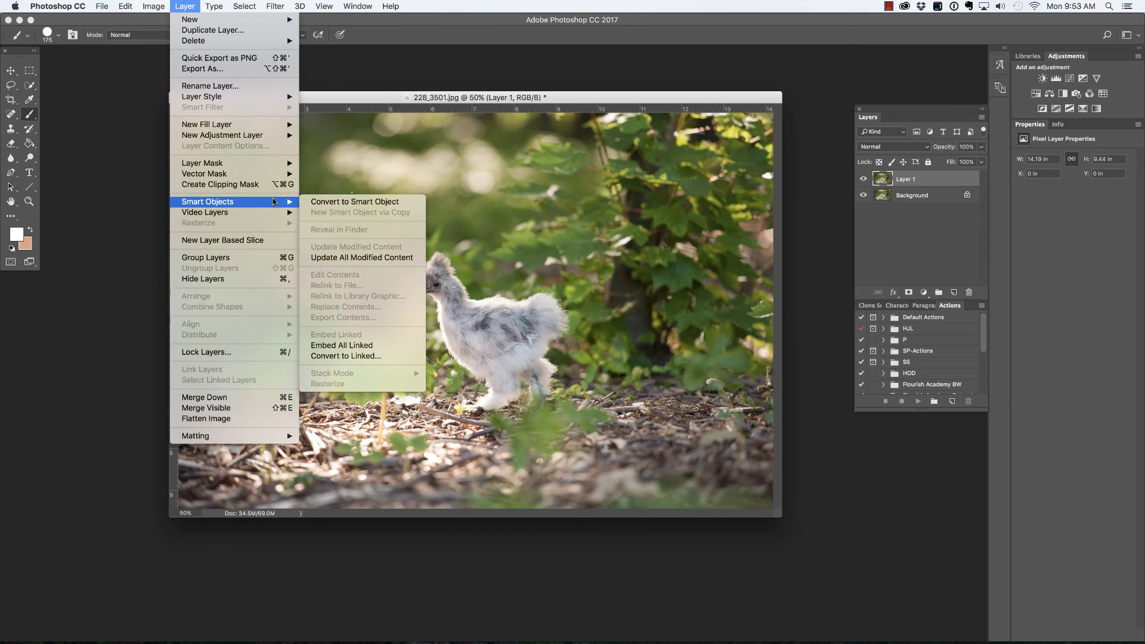
left_click(334, 201)
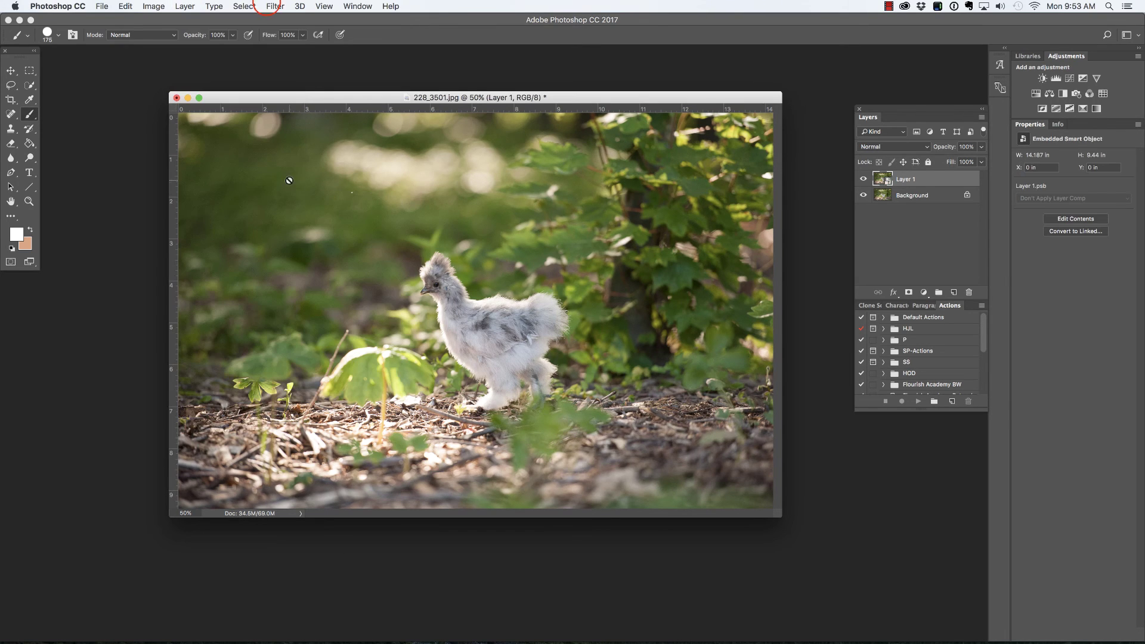
Step: Apply a 47 px Iris Blur to the Smart Object as a smart filter
left_click(270, 6)
mouse_move(325, 149)
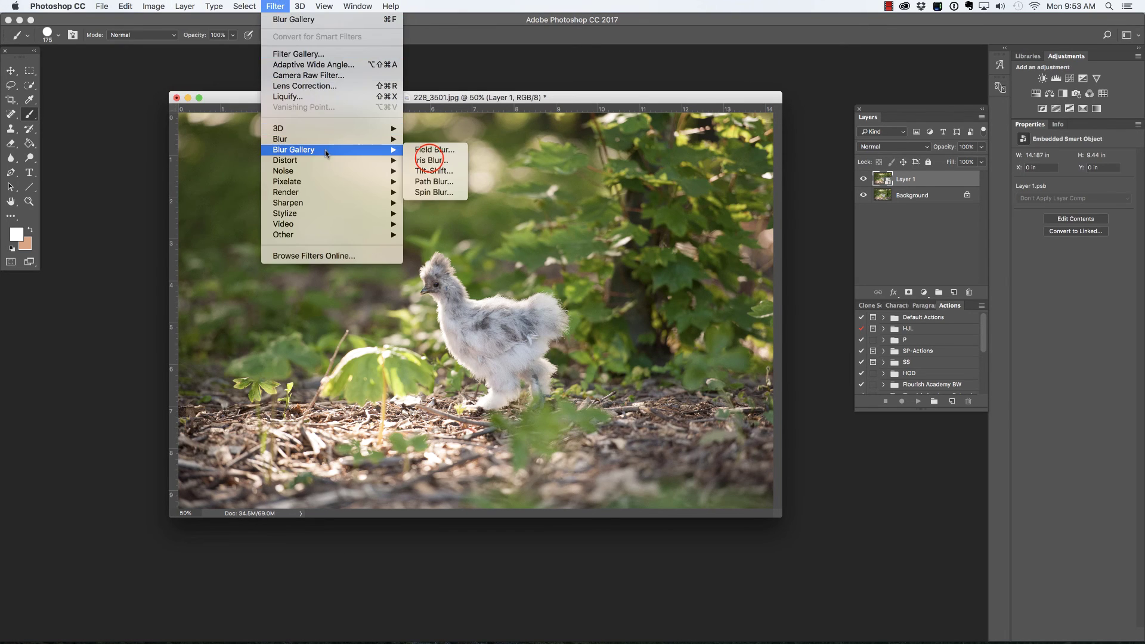
left_click(430, 160)
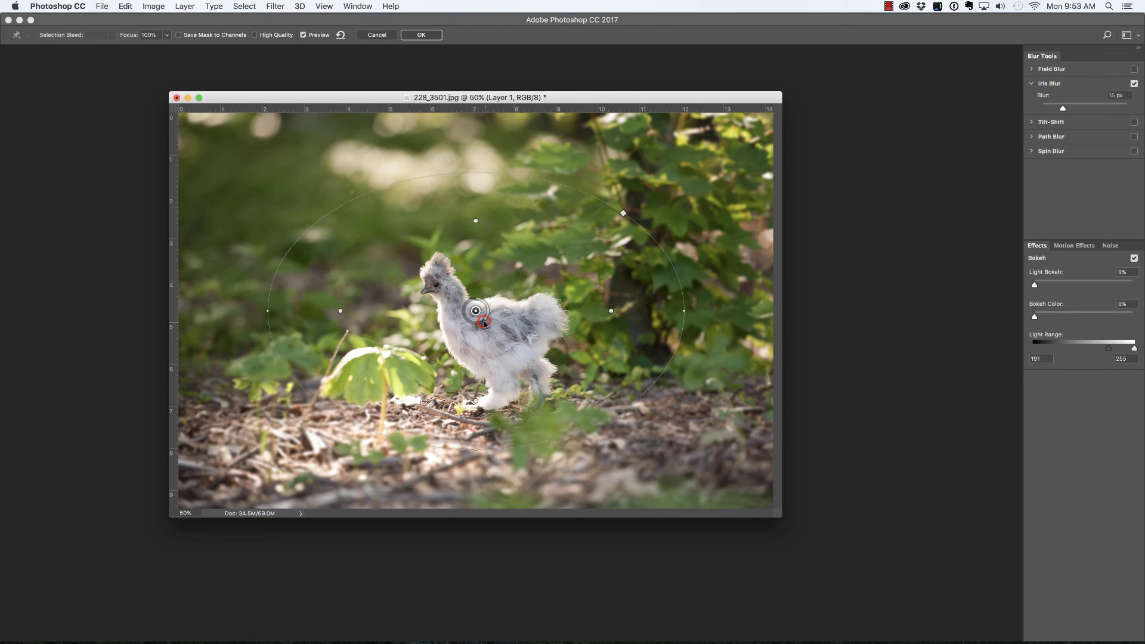
left_click_drag(467, 322, 484, 316)
key("Return")
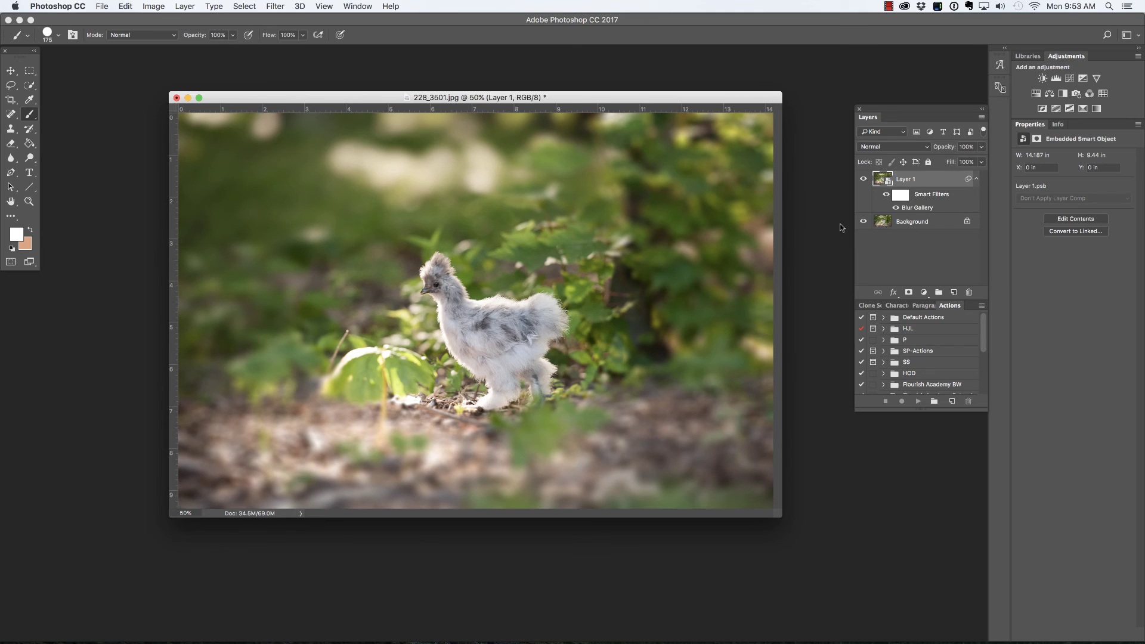
double_click(937, 206)
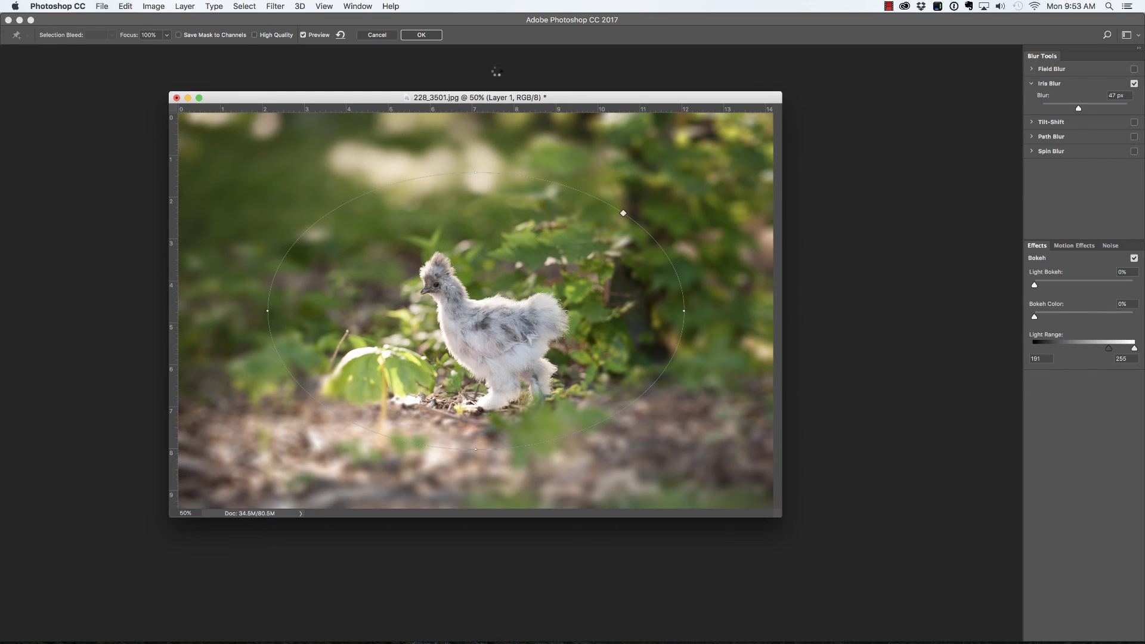
key("Return")
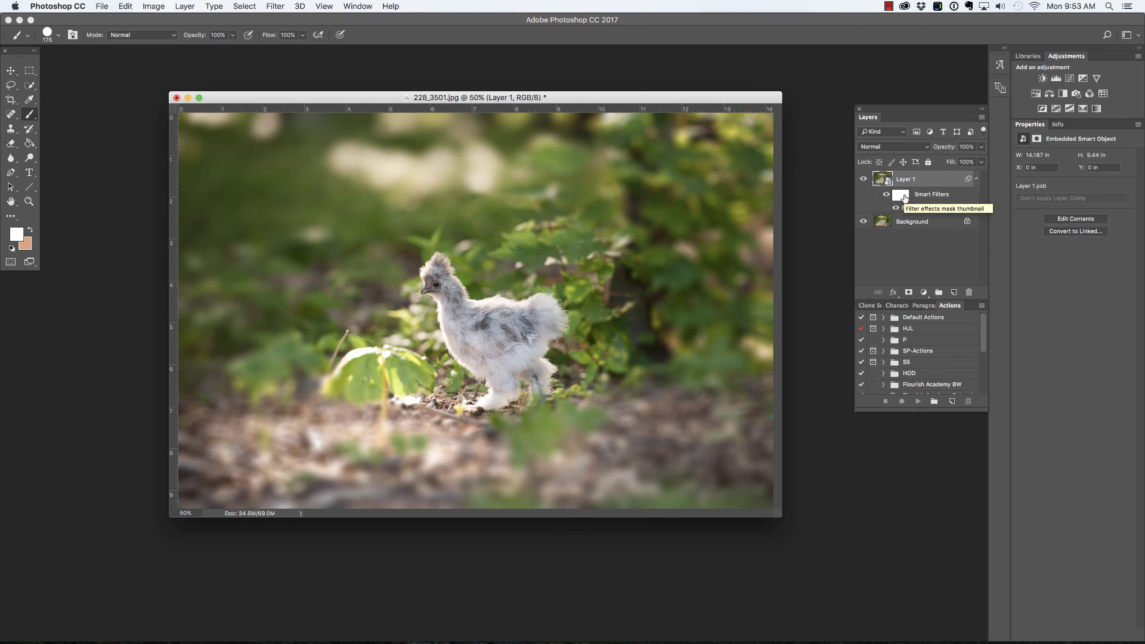
Step: Paint the smart filter mask black along the ground with an 800 brush, then set opacity to 83%
left_click(905, 198)
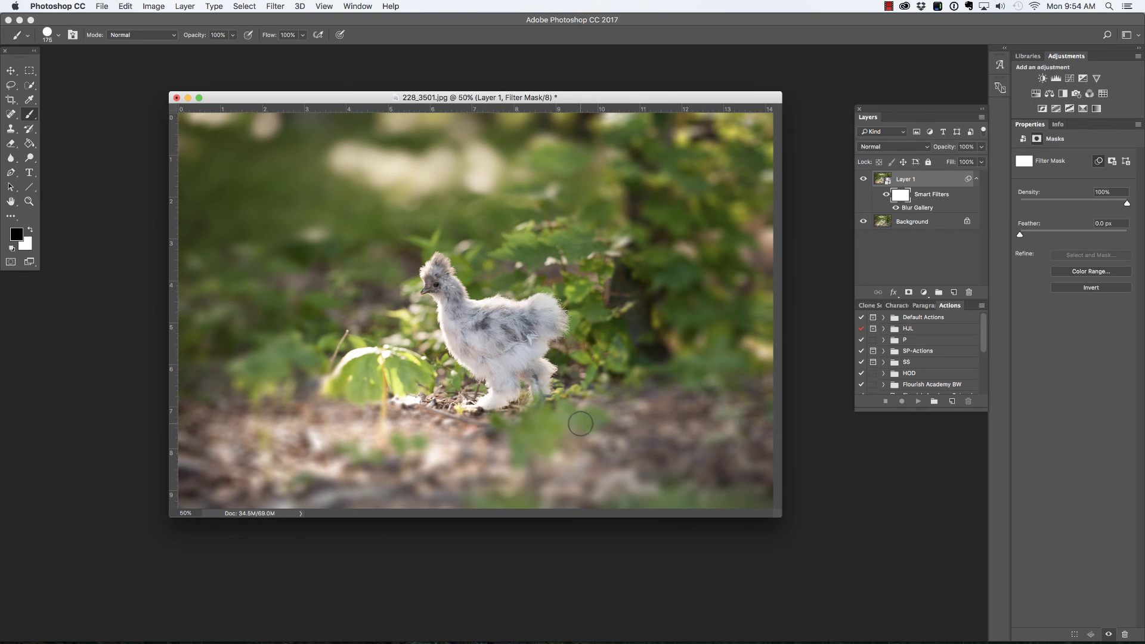
key("bracketright")
key("bracketright")
key("bracketright")
key("bracketright")
key("bracketright")
key("bracketright")
key("bracketright")
mouse_move(577, 425)
left_mouse_down()
mouse_move(537, 394)
mouse_move(417, 370)
mouse_move(144, 364)
left_mouse_up()
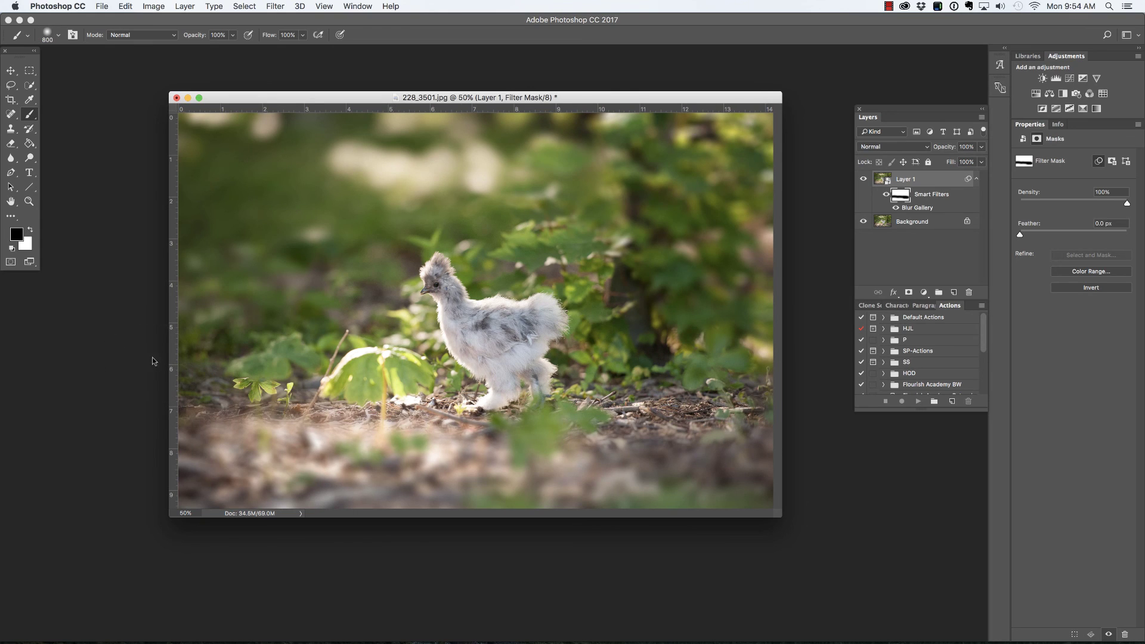
left_click(944, 154)
left_click_drag(945, 155, 939, 151)
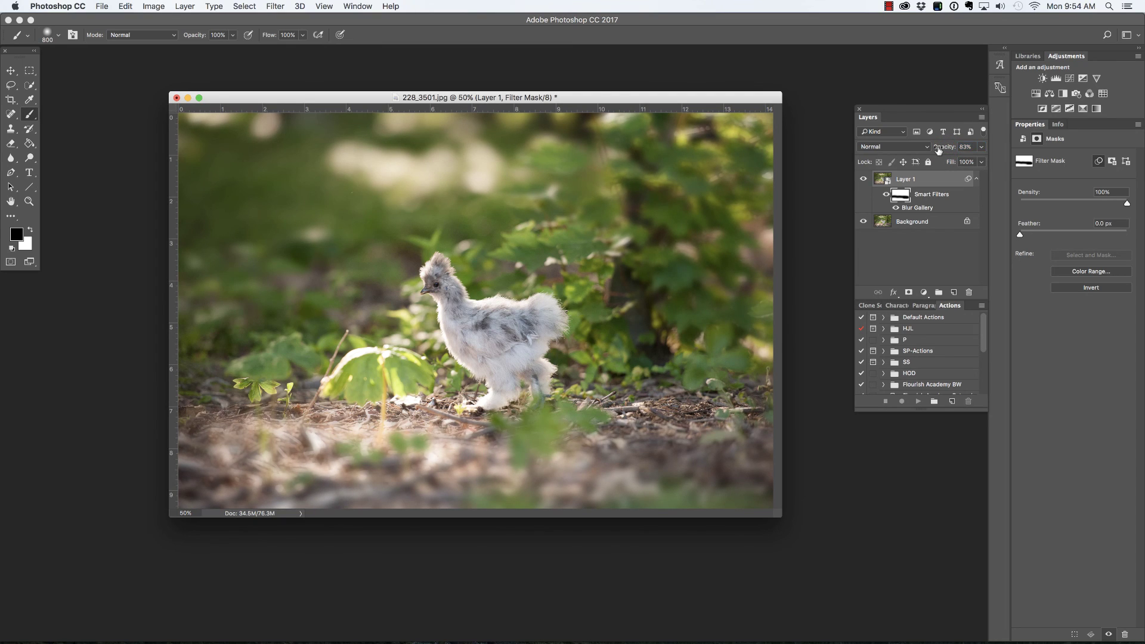